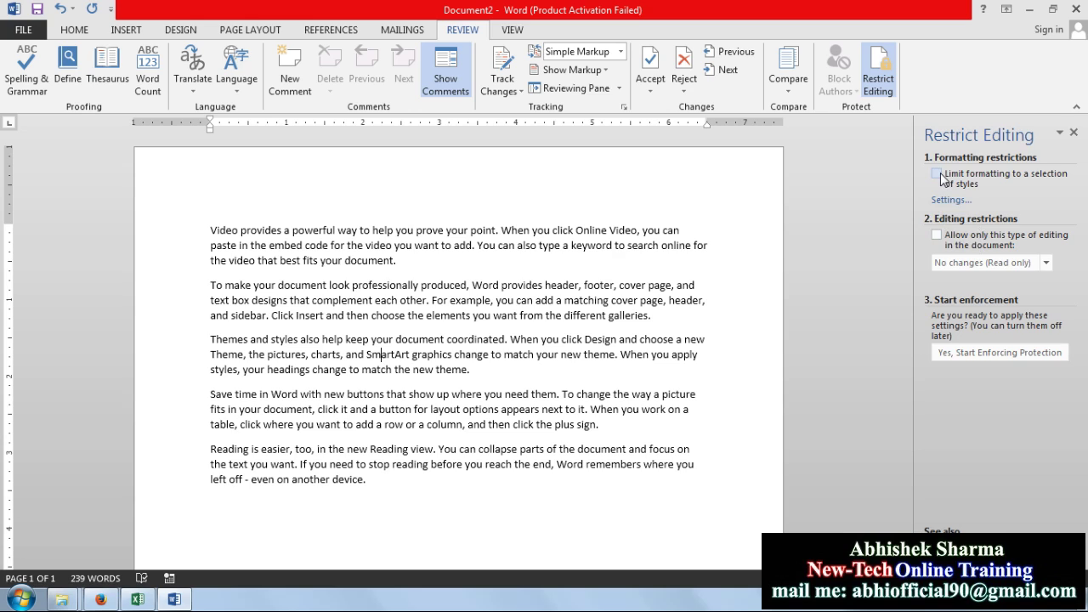
# Tick 'Limit formatting to a selection of styles' and 'Allow only this type of editing', keeping No changes (Read only)
pyautogui.click(937, 174)
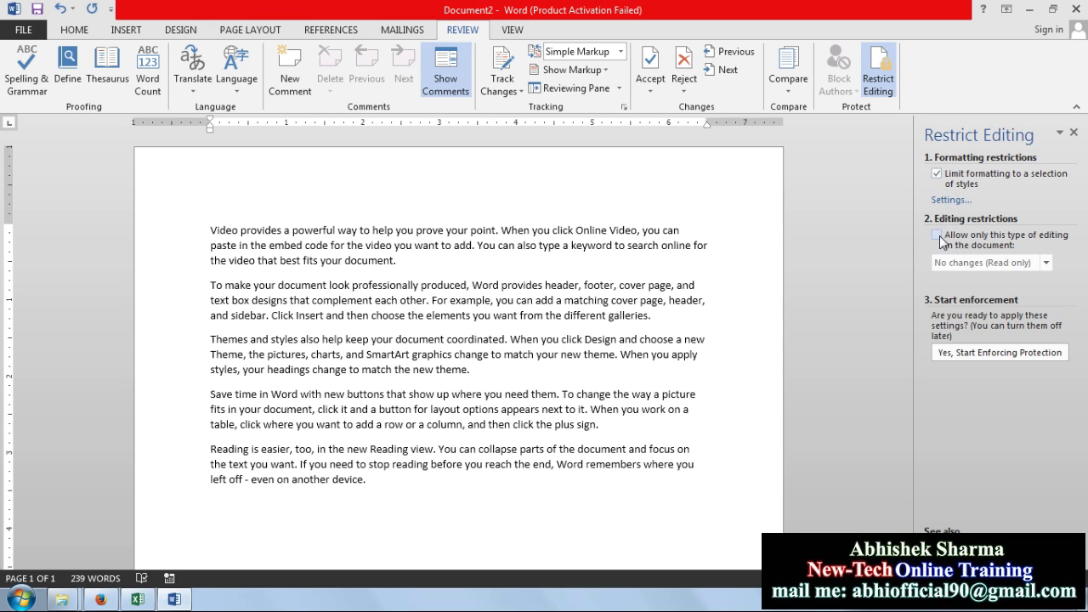
pyautogui.click(937, 236)
pyautogui.click(1047, 263)
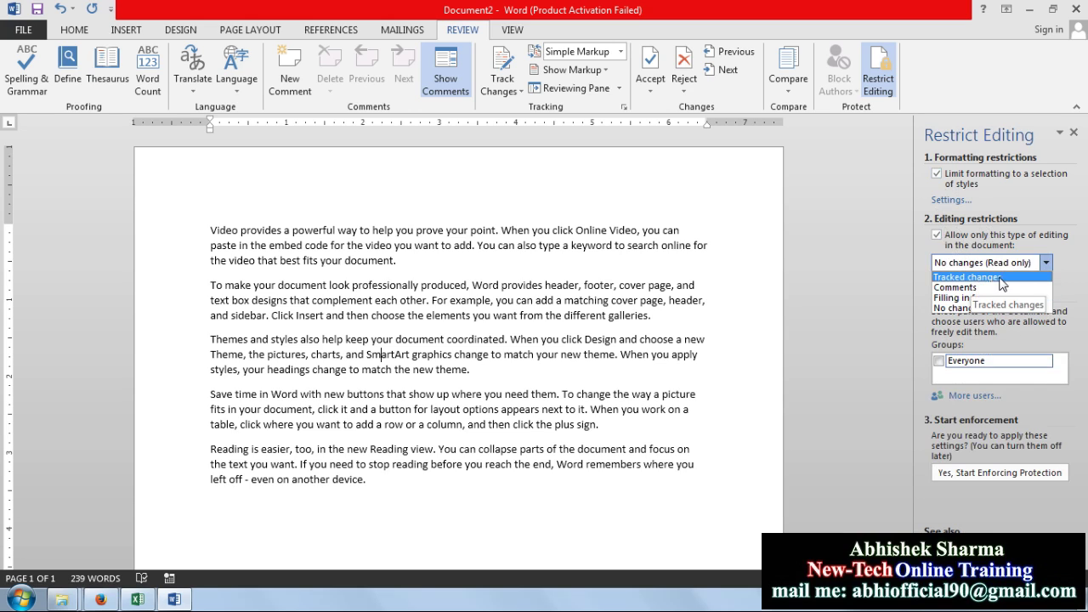
pyautogui.click(648, 266)
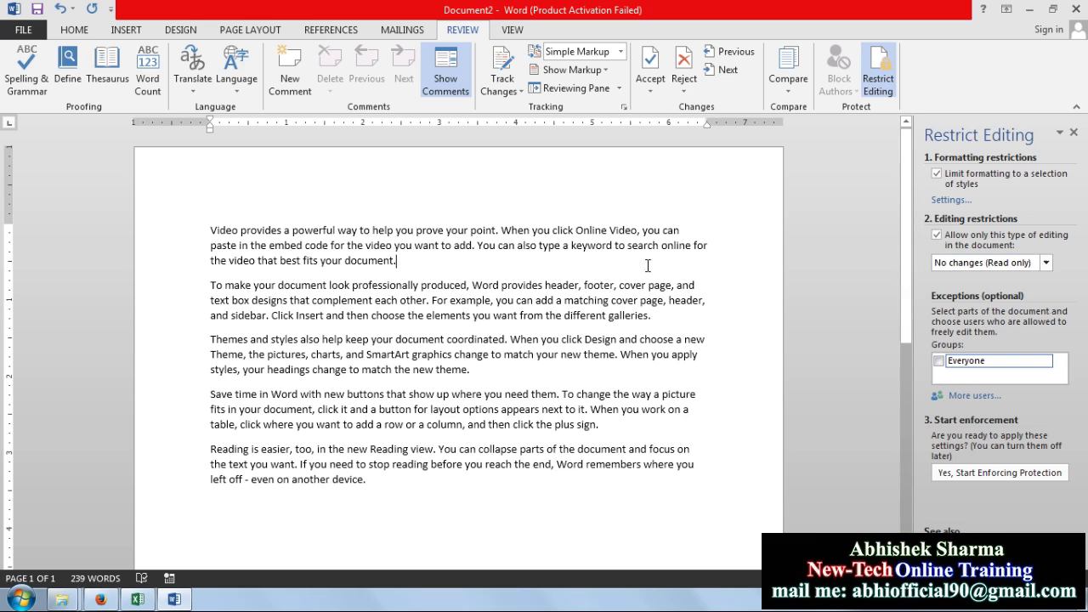
pyautogui.write('ERYEYEYWEYEY')
pyautogui.press('Return')
pyautogui.write('WETWEYTWEYWEY')
pyautogui.press('Return')
pyautogui.write('YEWYWEYWEY')
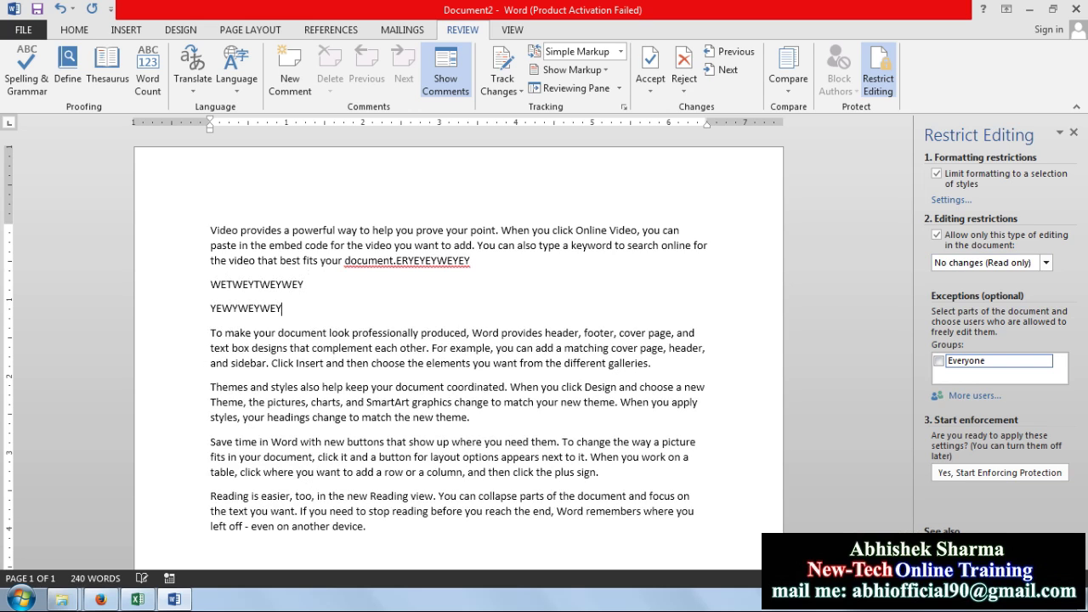
pyautogui.write('WEYWE')
pyautogui.press('Return')
pyautogui.write('WEYWYE')
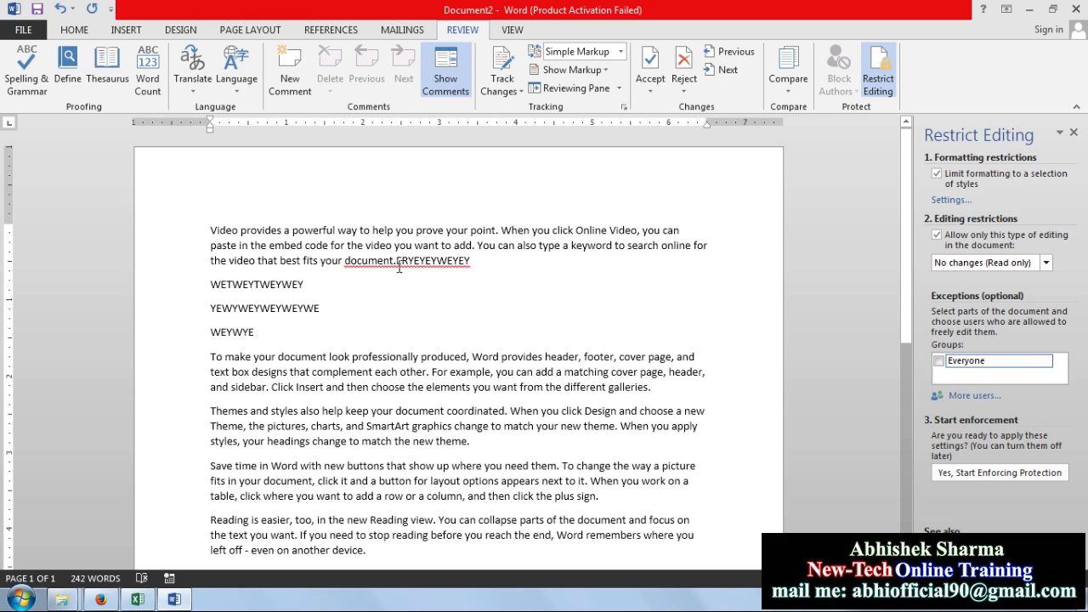
pyautogui.click(319, 338)
pyautogui.write('SGWEYWETWE')
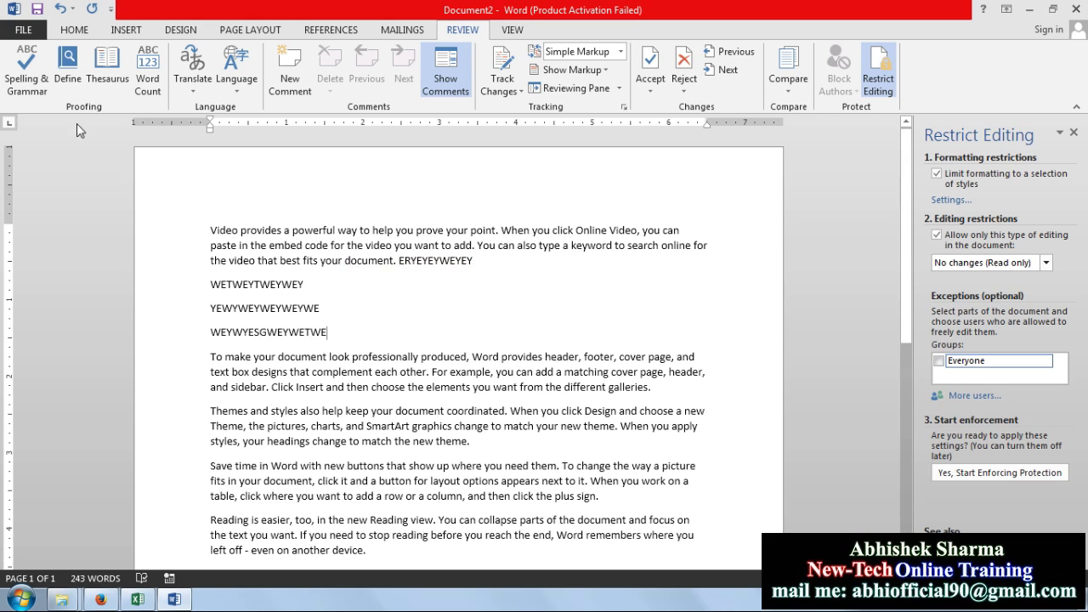
pyautogui.click(62, 10)
pyautogui.click(61, 11)
pyautogui.click(61, 10)
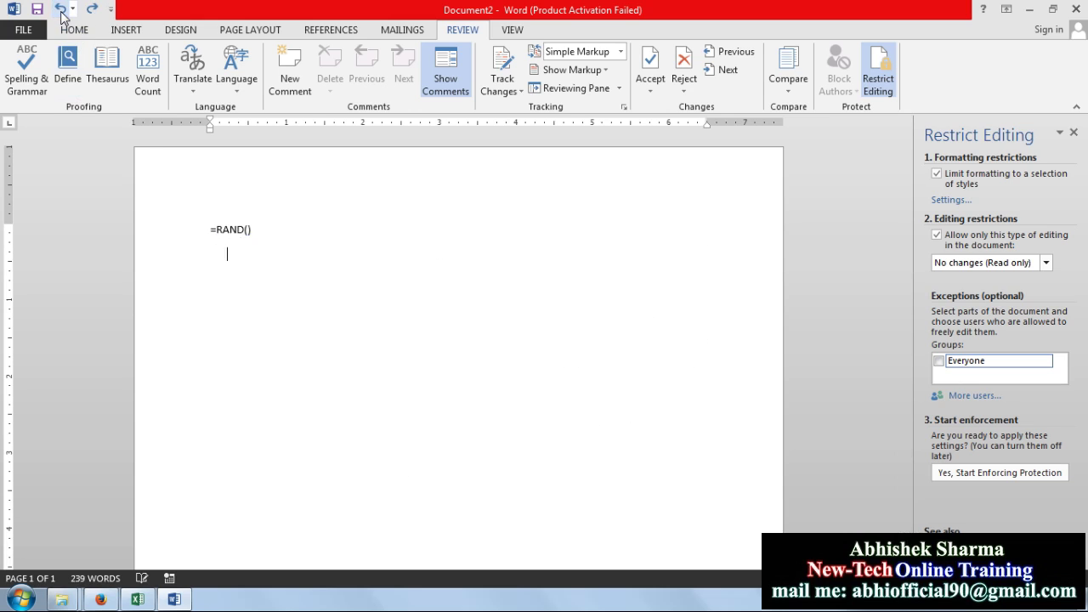
pyautogui.click(91, 9)
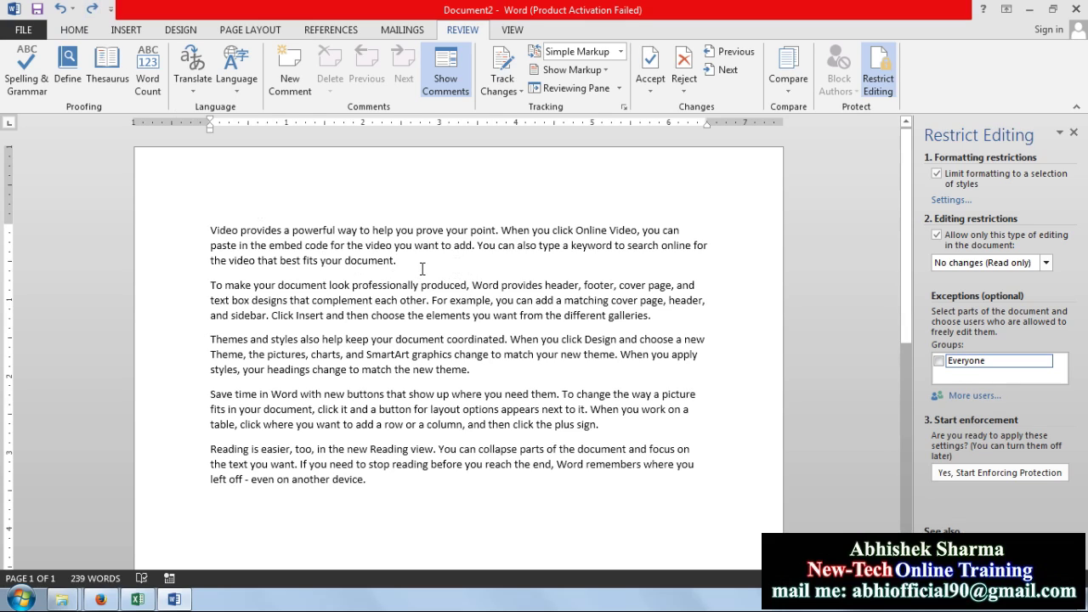
# Set the allowed editing type to Tracked changes
pyautogui.click(963, 263)
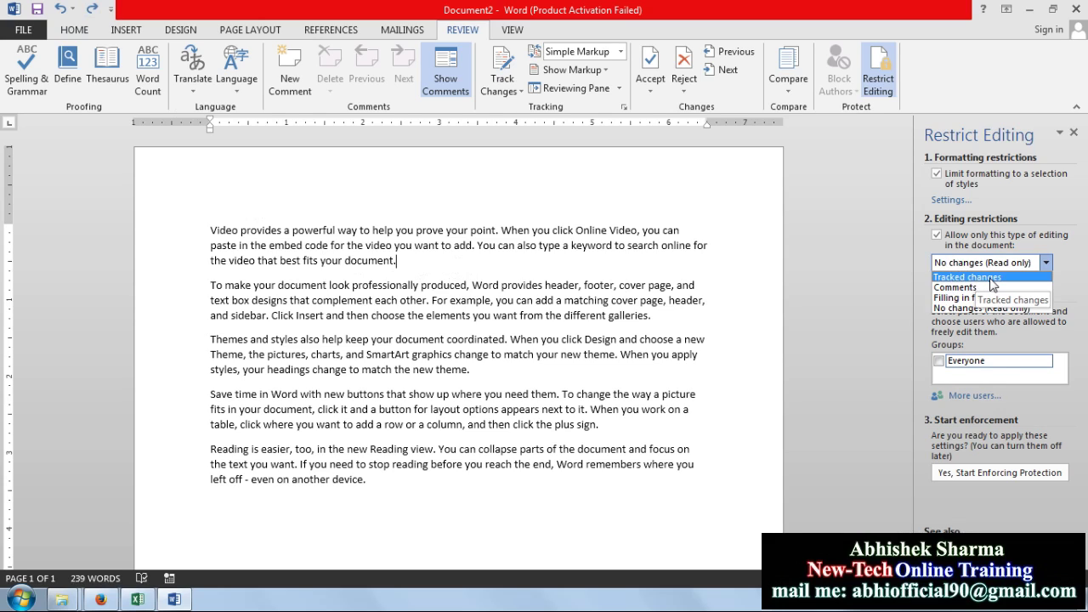
pyautogui.click(992, 278)
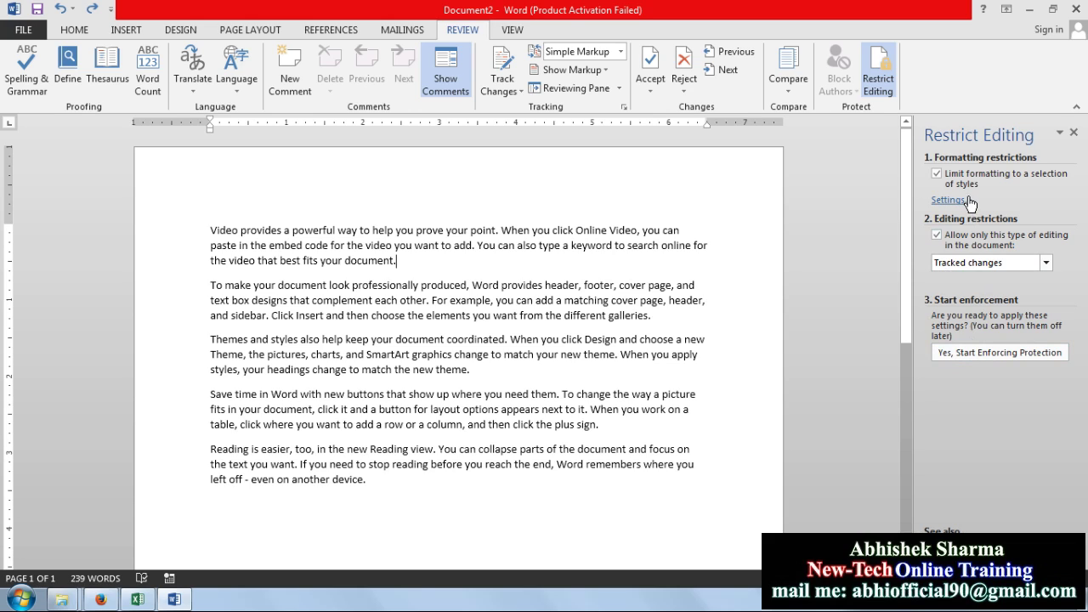
pyautogui.click(982, 262)
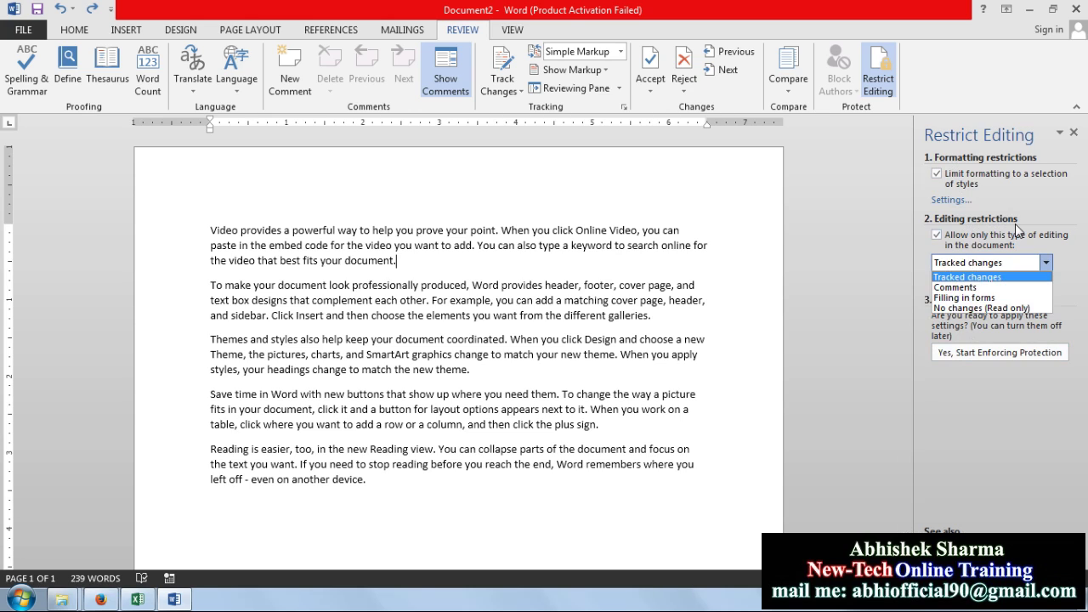
pyautogui.click(989, 283)
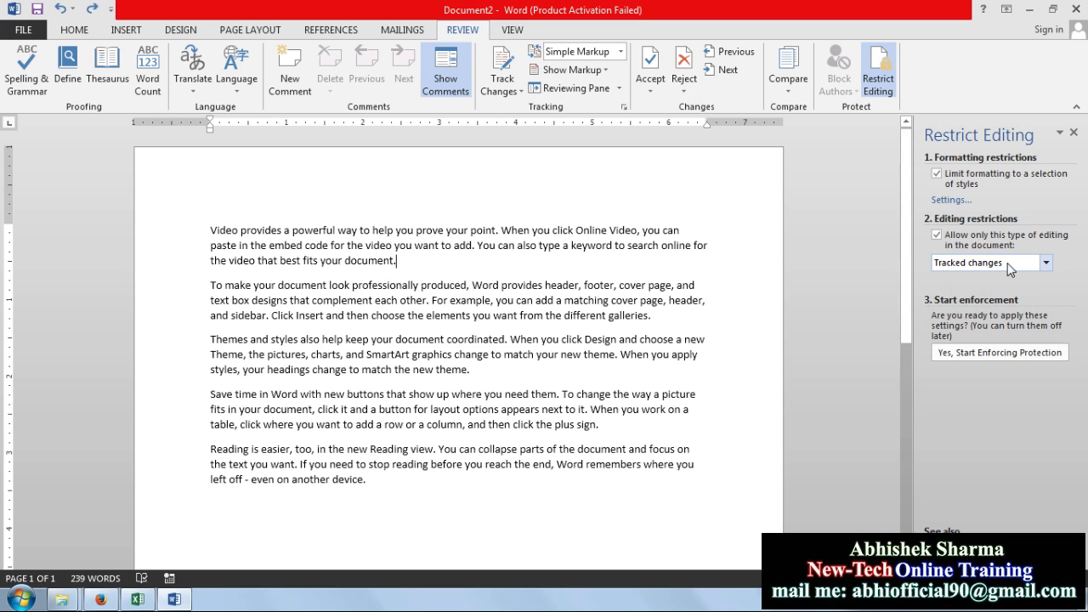
# Start enforcing protection, entering and confirming a password in the protection dialog
pyautogui.click(991, 353)
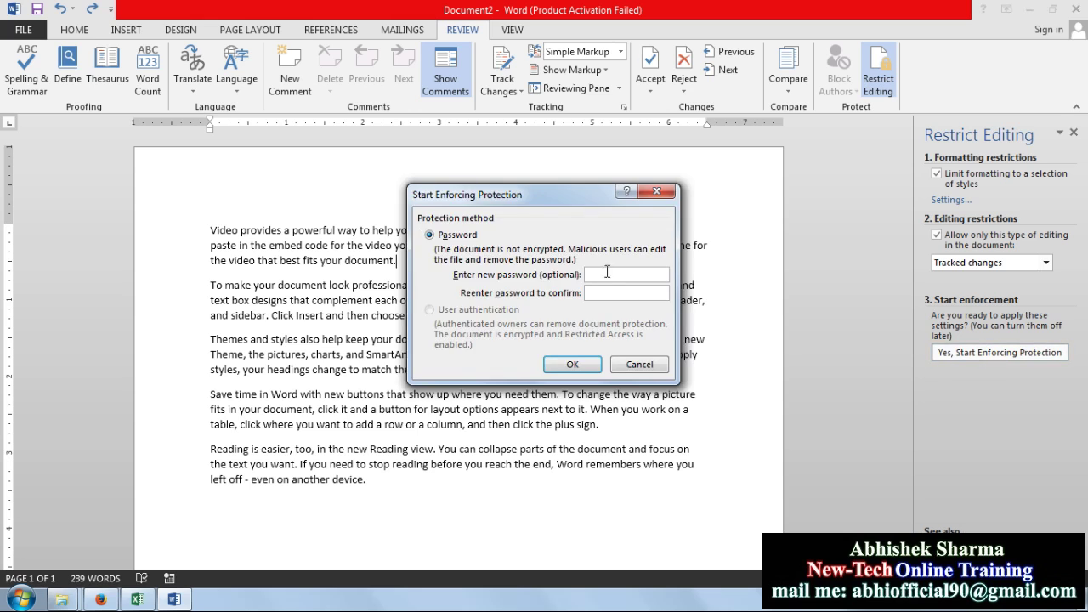
pyautogui.moveTo(547, 196); pyautogui.dragTo(513, 196)
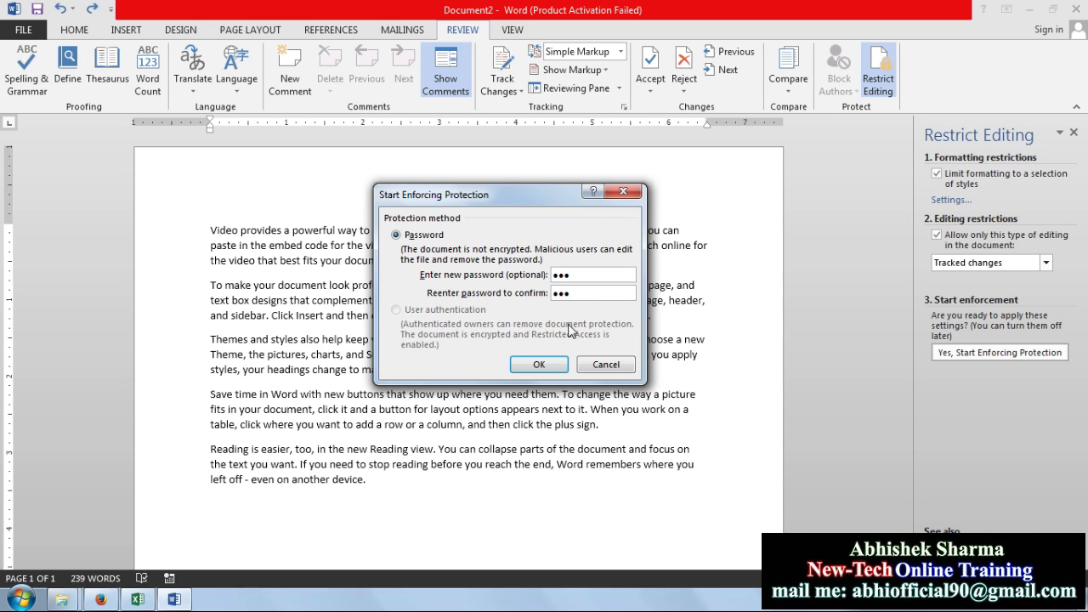
pyautogui.click(541, 364)
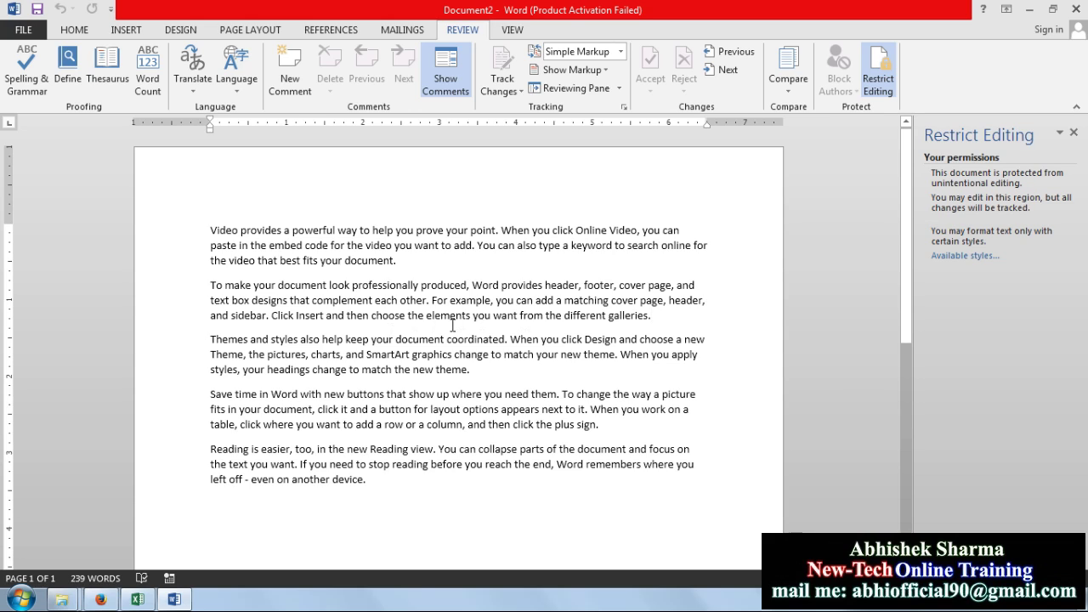
# Add four lines of random test text after 'galleries.', then choose Stop Protection and type the password
pyautogui.press('Return')
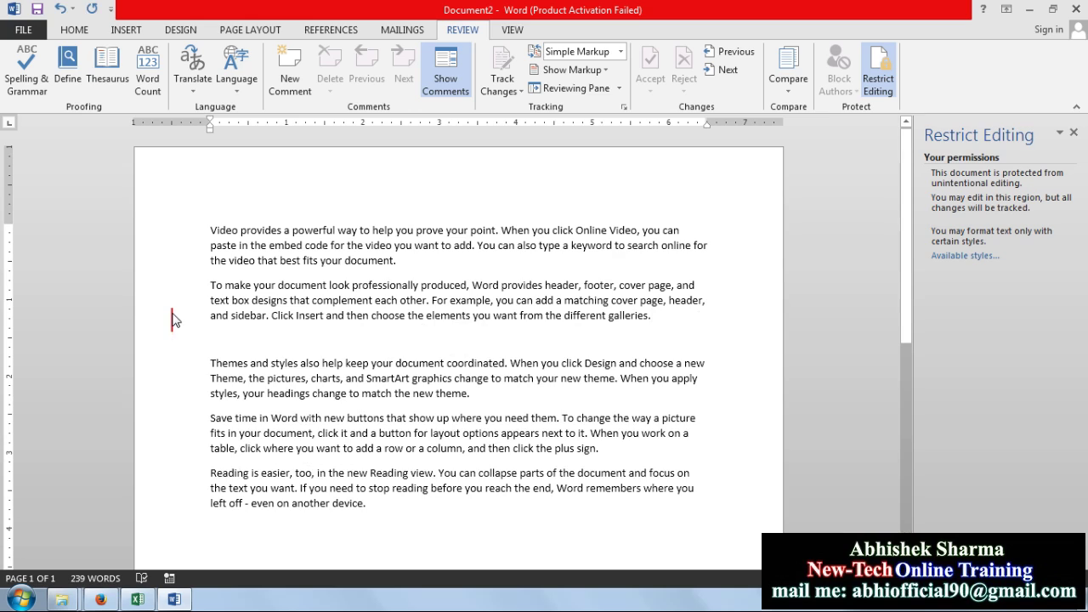
pyautogui.write('KASNF')
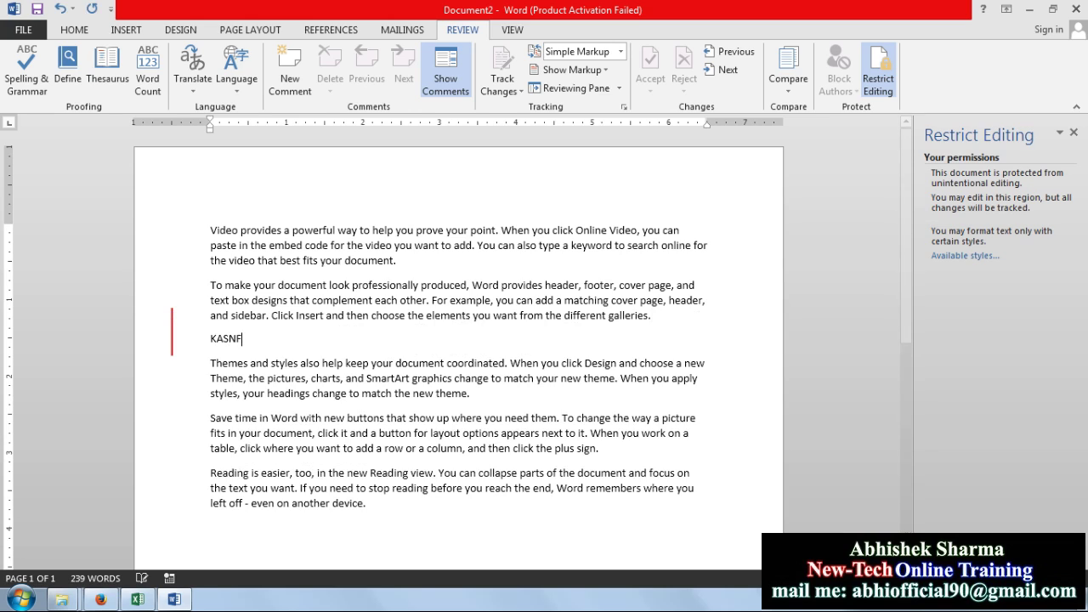
pyautogui.write('KNFKJWENKJFWNGKNWKLENGKLWENGKLWNLGK')
pyautogui.press('Return')
pyautogui.write('EWFNWEKLNGKLWNGKLWNGKLWNGKLNWELKGNWLKNGKLWNGKLNWKLEGNWKLG')
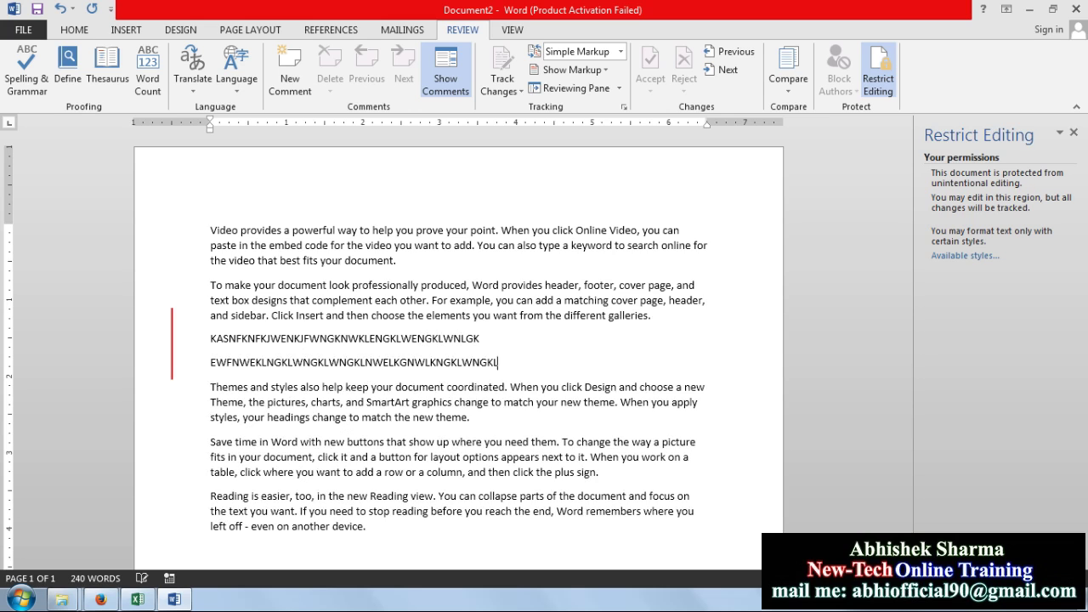
pyautogui.press('Return')
pyautogui.write('WELNWKLEGNKLWNGEKL')
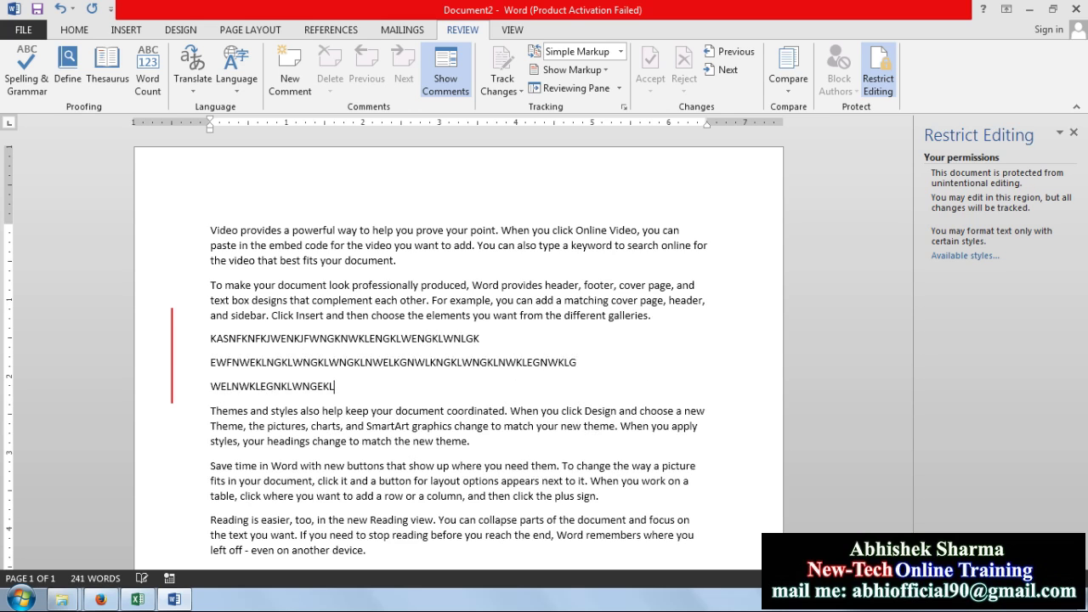
pyautogui.write('NEGKNKLEGNKLWNGKLWENGKLWENGLKNWEKLGNWLKGNKLWNG')
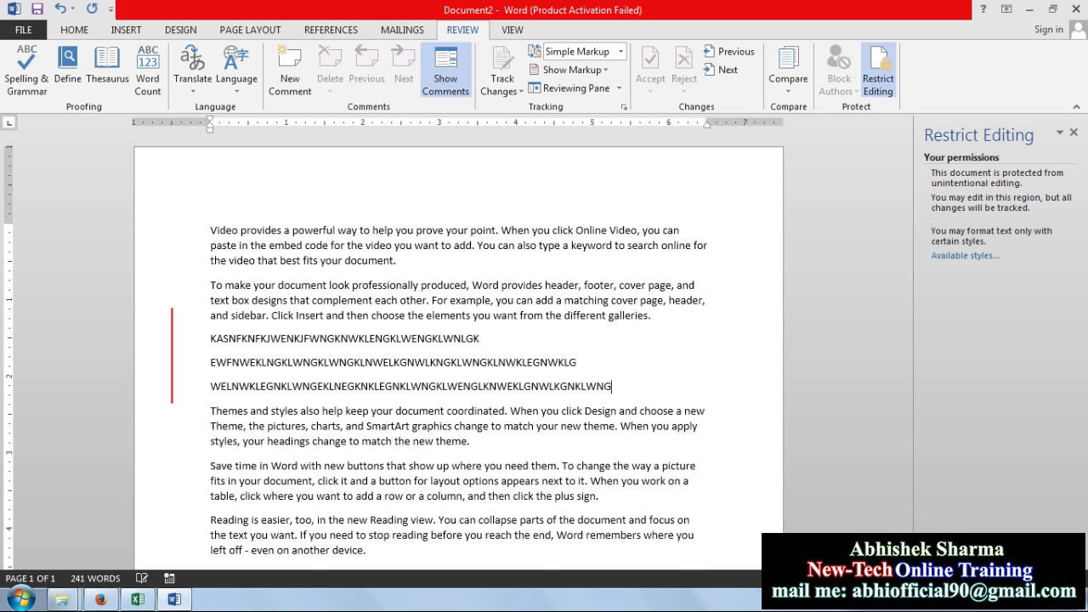
pyautogui.press('Return')
pyautogui.write('WEELGMKLWNGKLWNGKLNWEGKNWKLGN')
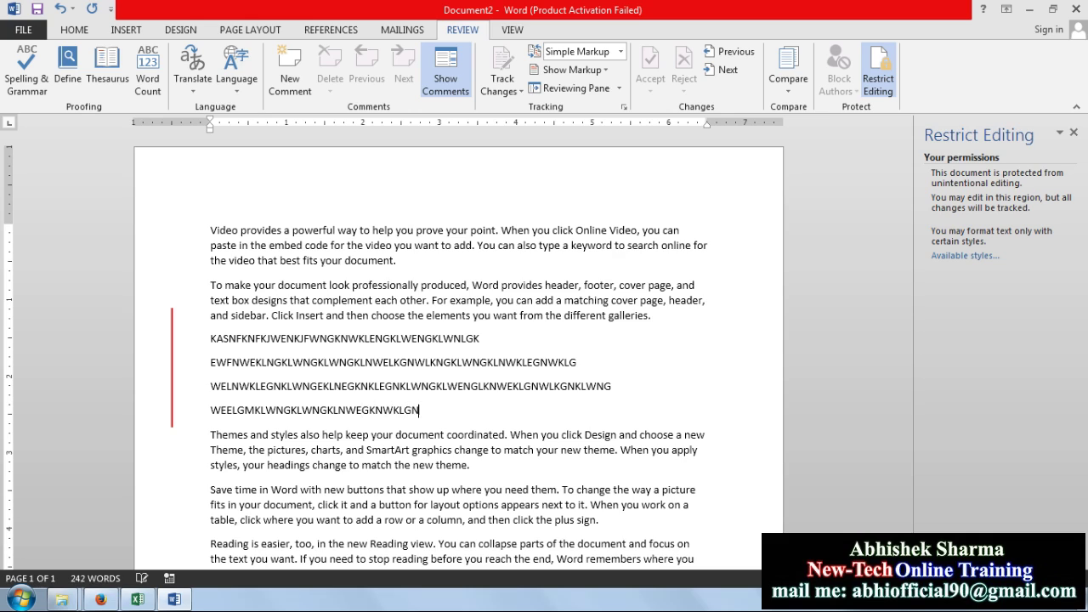
pyautogui.write('KLWEENGKLWNGKLNWEEKLGNLKWNGKLWNE')
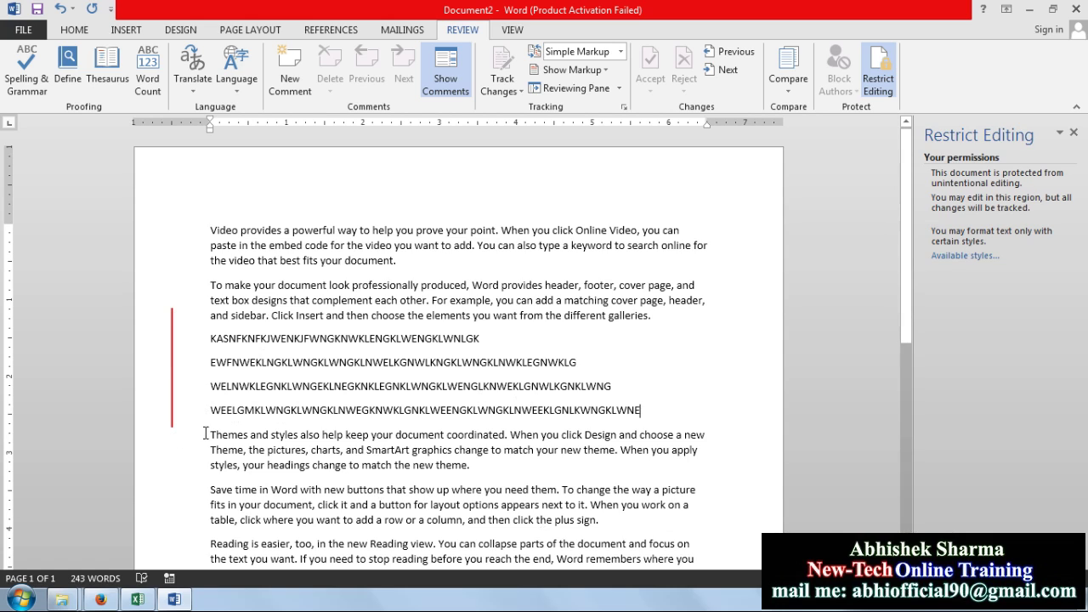
pyautogui.click(961, 553)
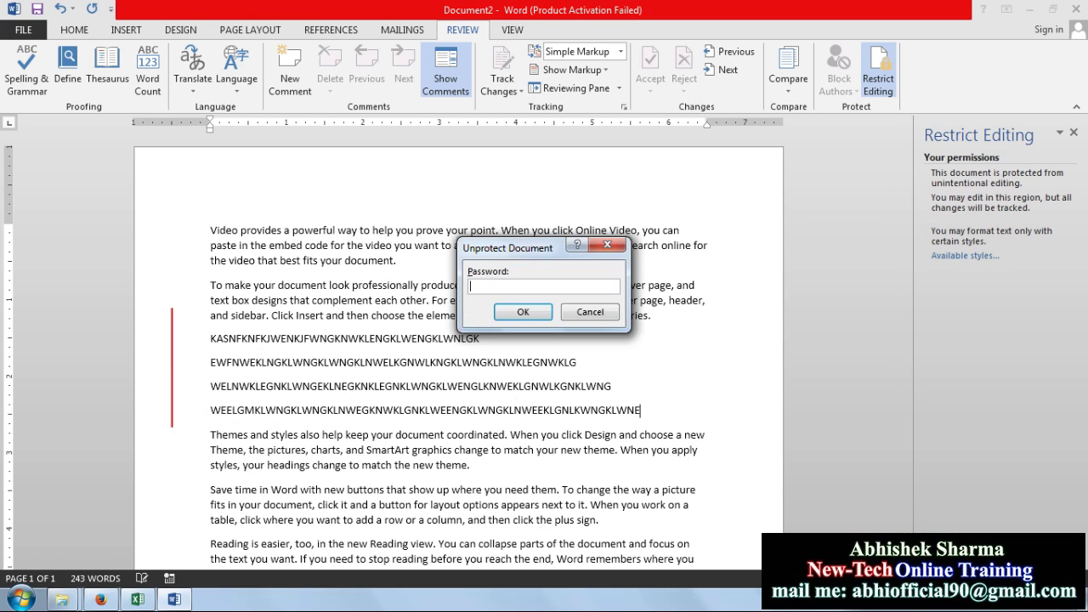
pyautogui.write('12')
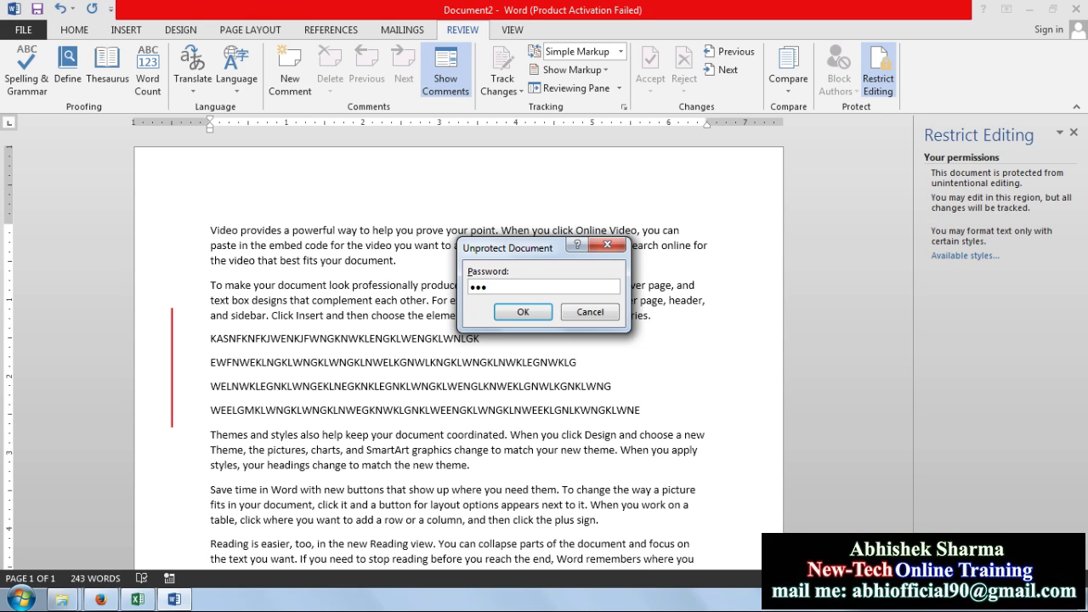
# Remove the document protection, then add two lines of random test text and undo them
pyautogui.click(524, 313)
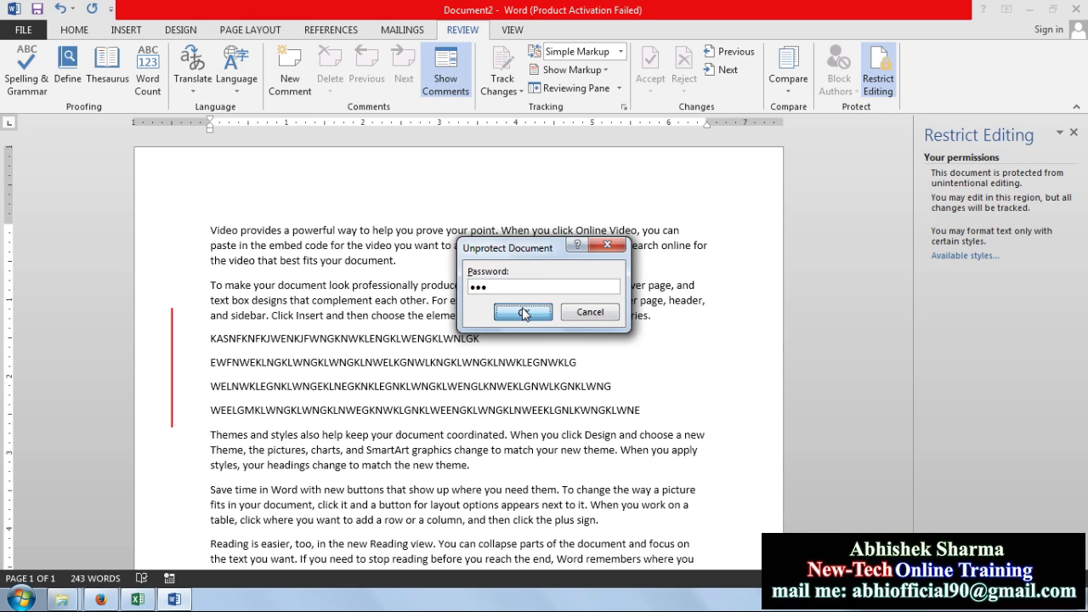
pyautogui.press('Return')
pyautogui.press('Return')
pyautogui.write('ASFKLMKLFNASKLNFKLNKLASNGKASG')
pyautogui.press('Return')
pyautogui.write('AS')
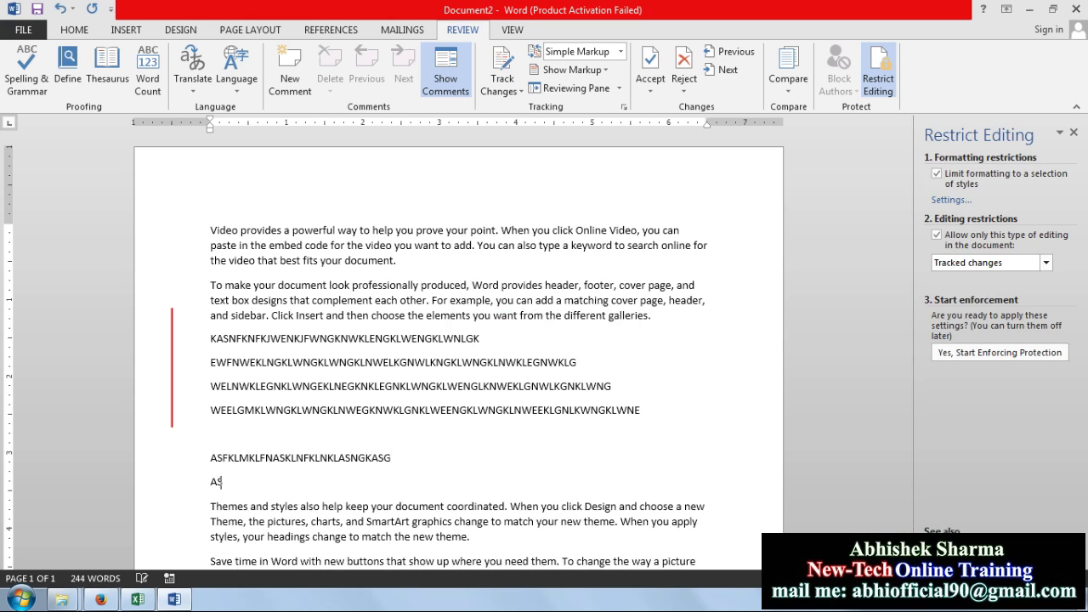
pyautogui.write('KFLNASKFNAKLNFALKSNFKLASNFLKNASKLFNAKLNFKLAG')
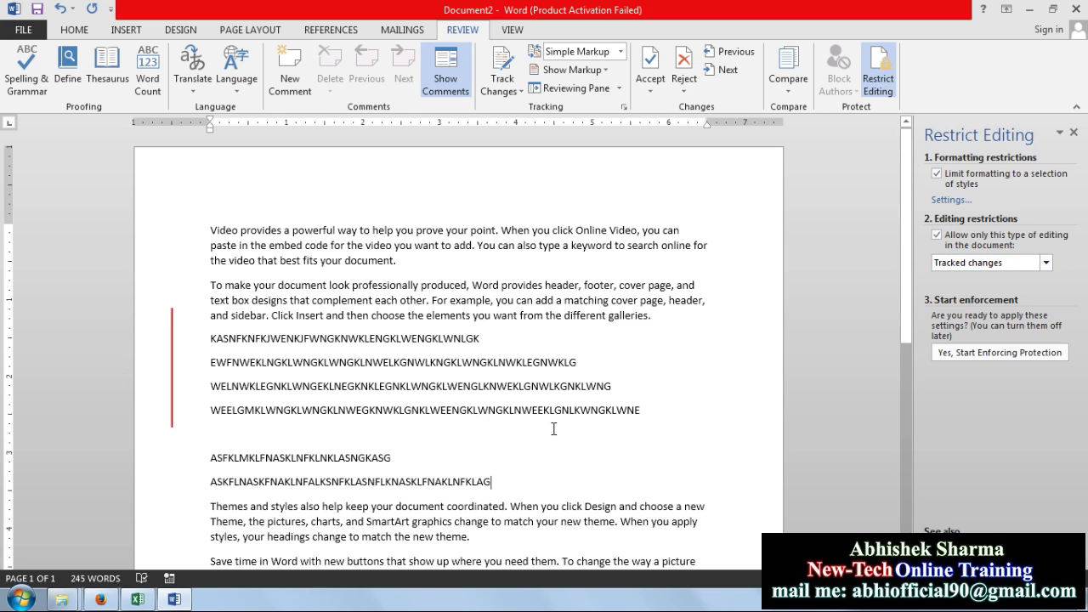
pyautogui.click(62, 10)
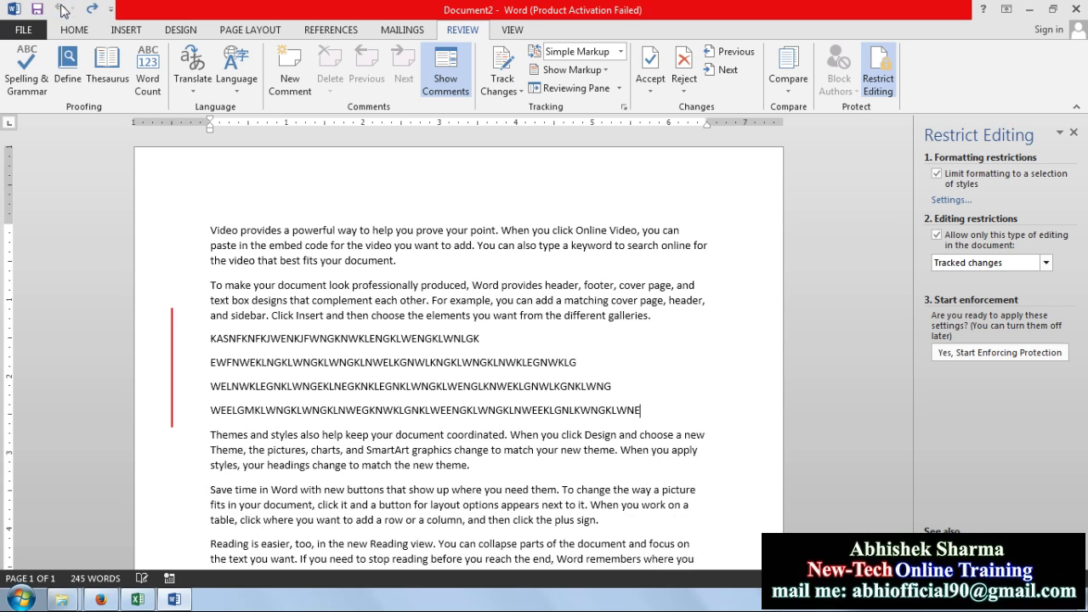
# Delete all the text and generate five sample paragraphs with =RAND()
pyautogui.hotkey('ctrl', 'a')
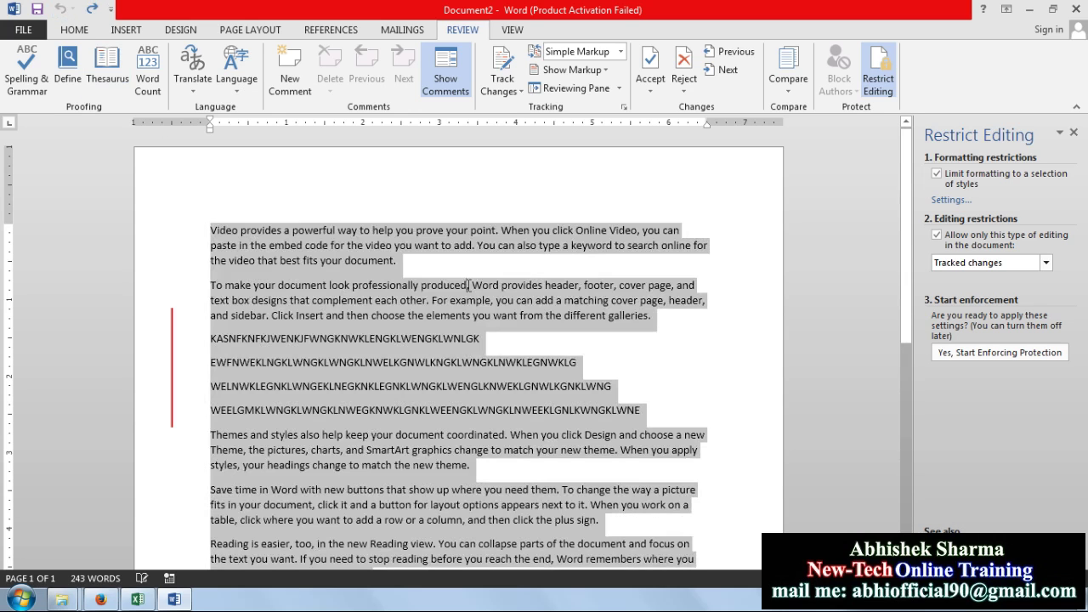
pyautogui.press('Delete')
pyautogui.write('=')
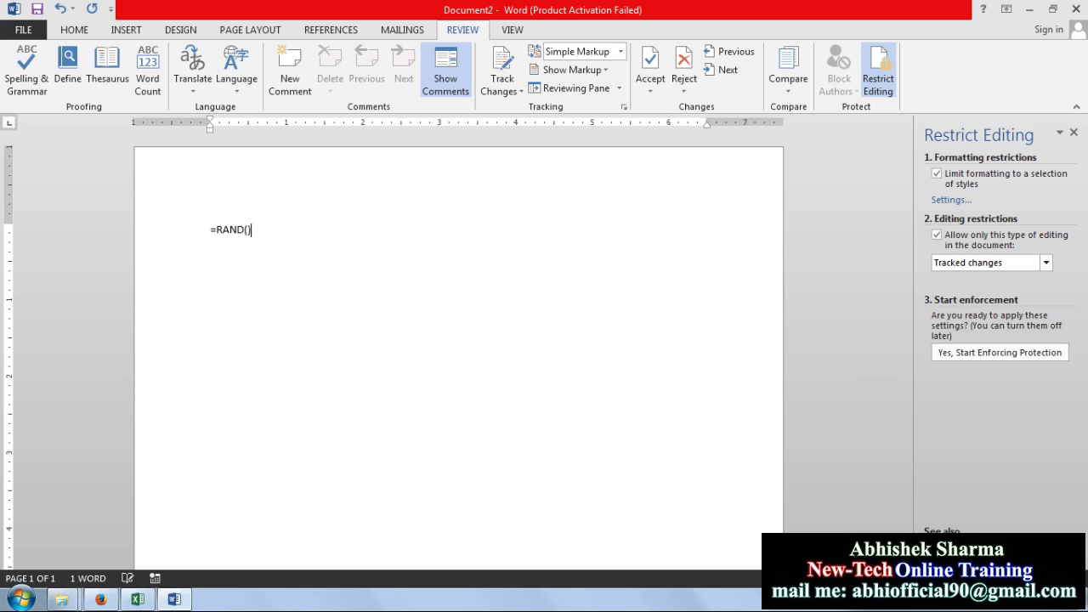
pyautogui.write('RAND()')
pyautogui.press('Return')
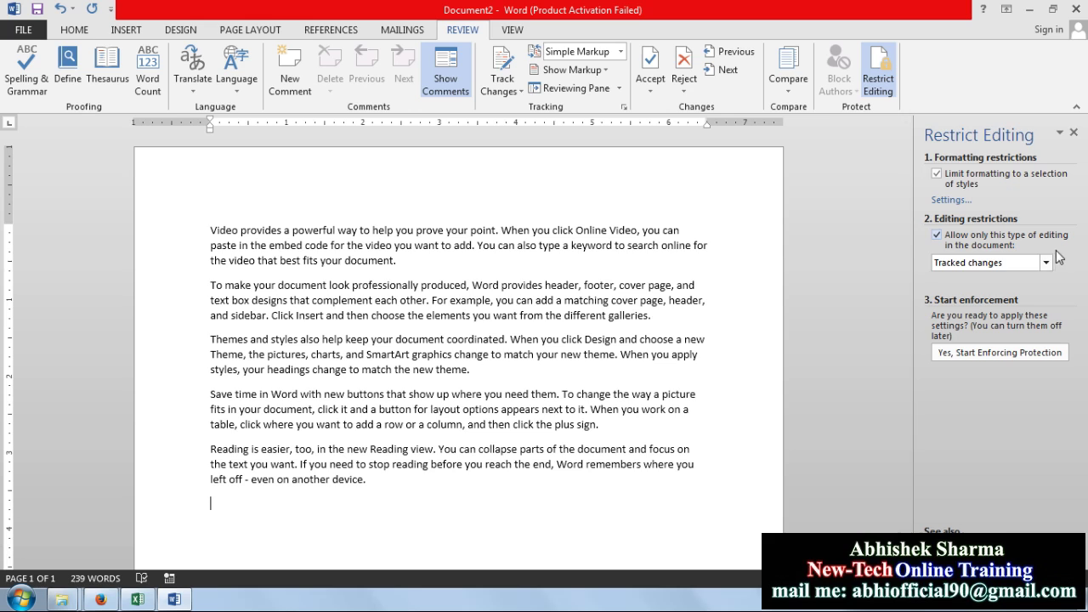
pyautogui.click(1047, 263)
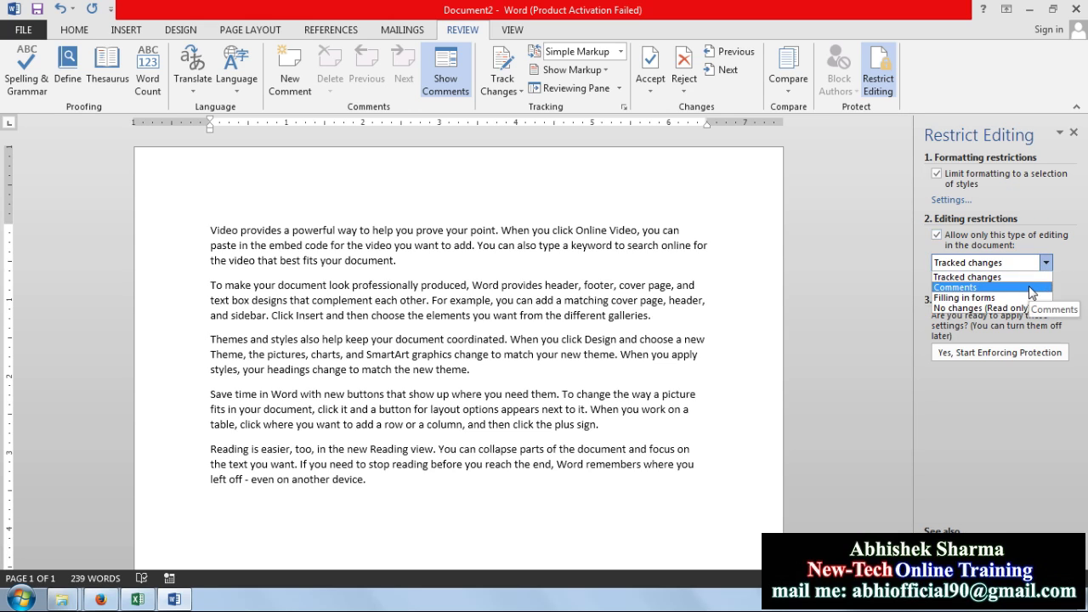
# Select all five sample paragraphs several times, then clear the selection
pyautogui.click(370, 316)
pyautogui.moveTo(213, 231); pyautogui.dragTo(452, 496)
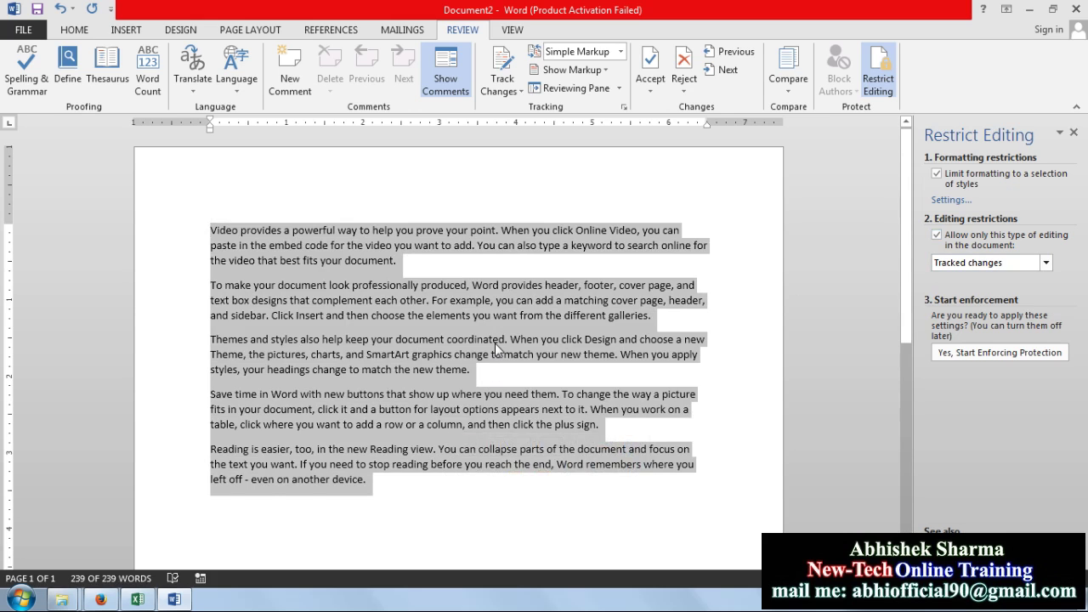
pyautogui.click(495, 342)
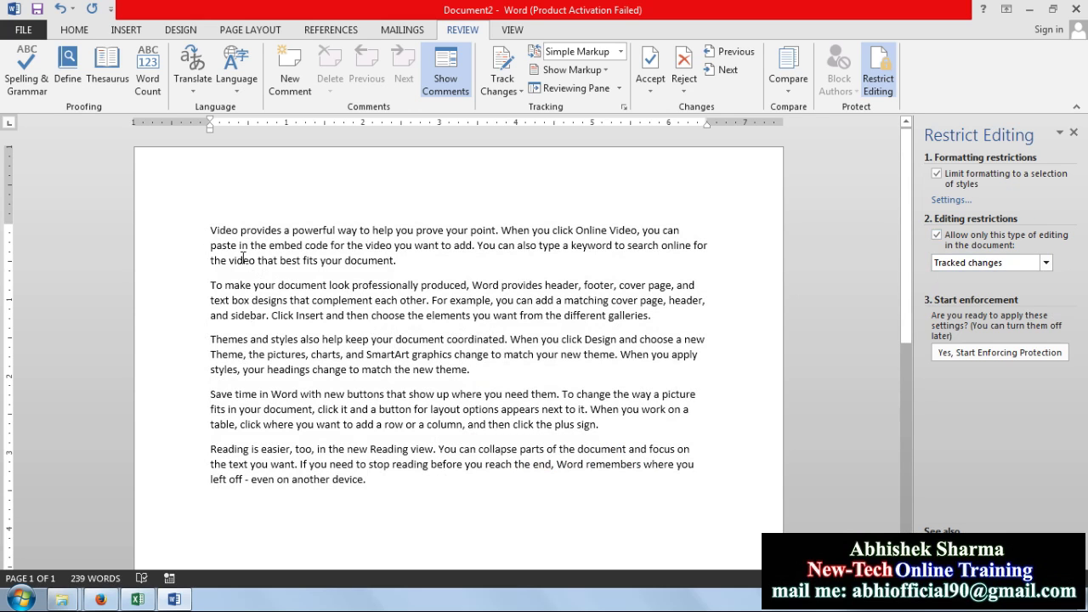
pyautogui.moveTo(206, 227); pyautogui.dragTo(387, 484)
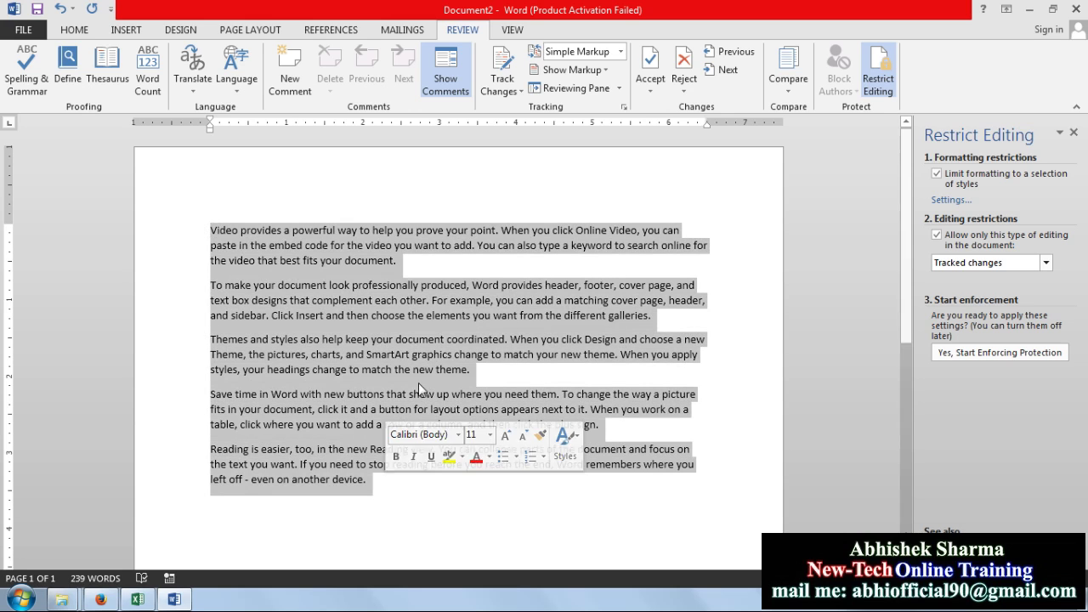
pyautogui.click(563, 340)
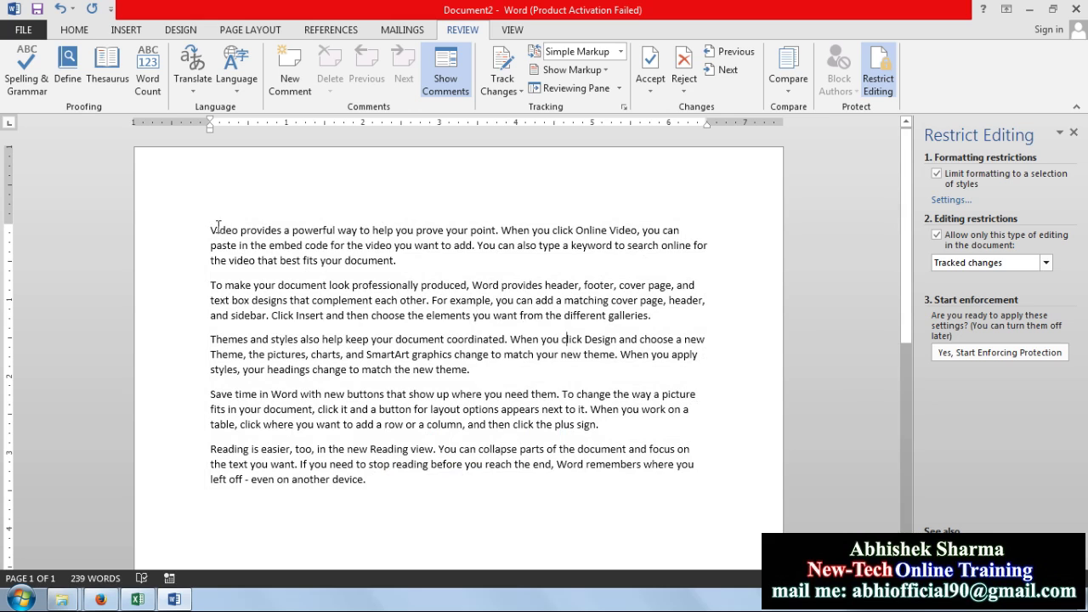
pyautogui.hotkey('ctrl', 'a')
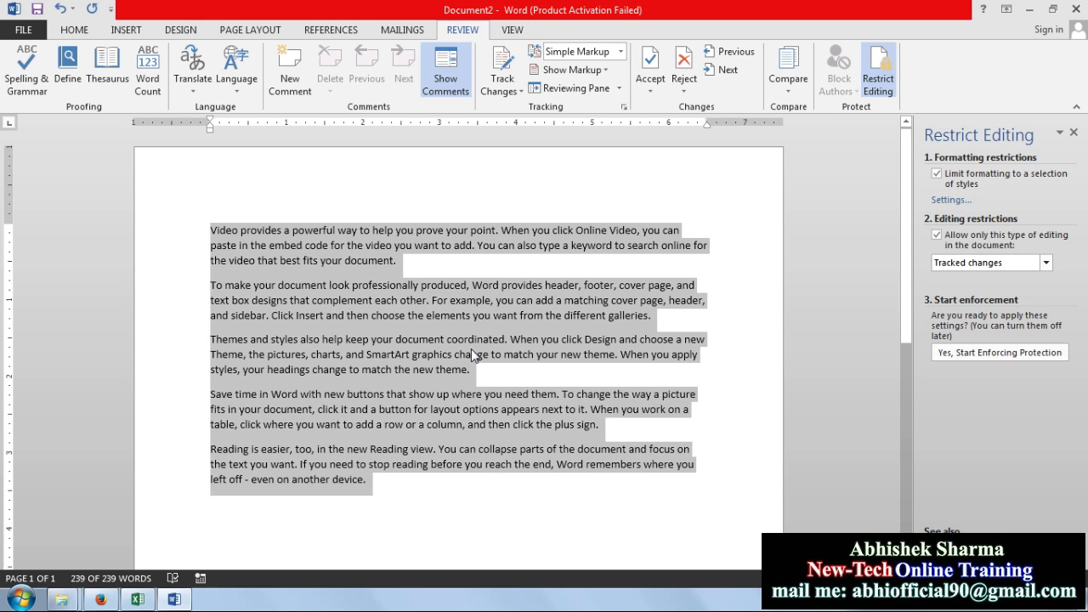
pyautogui.click(486, 355)
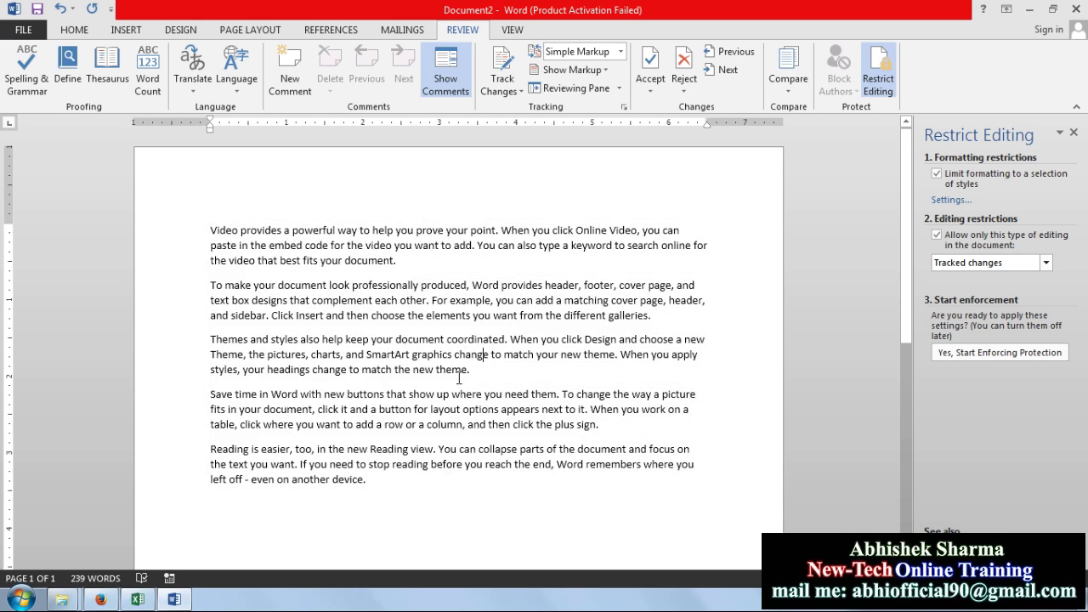
# Restrict editing to Comments and tick Everyone as an exception group
pyautogui.click(1045, 265)
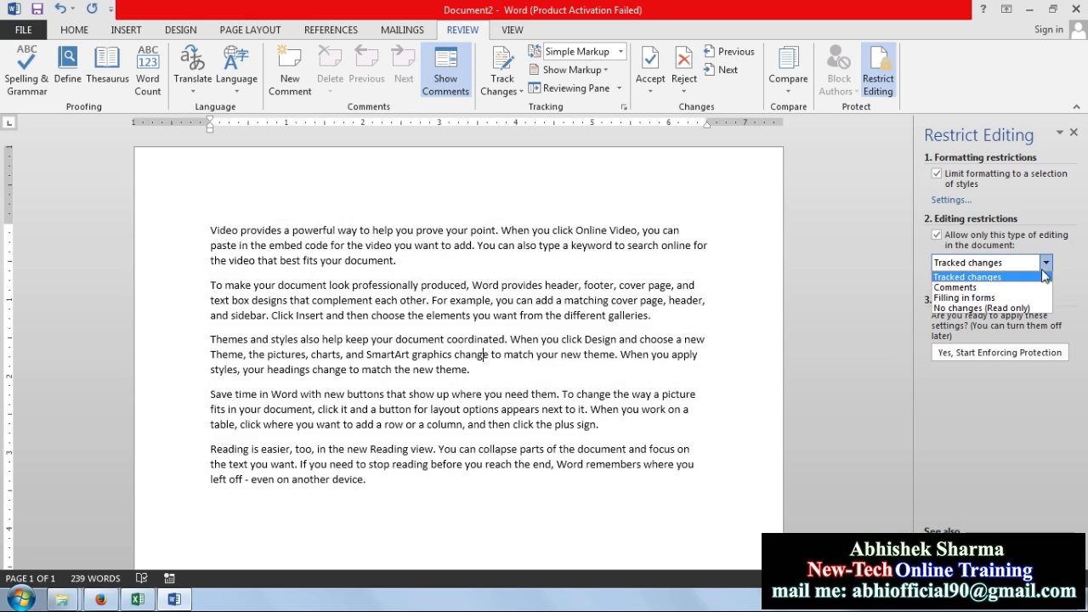
pyautogui.click(1029, 284)
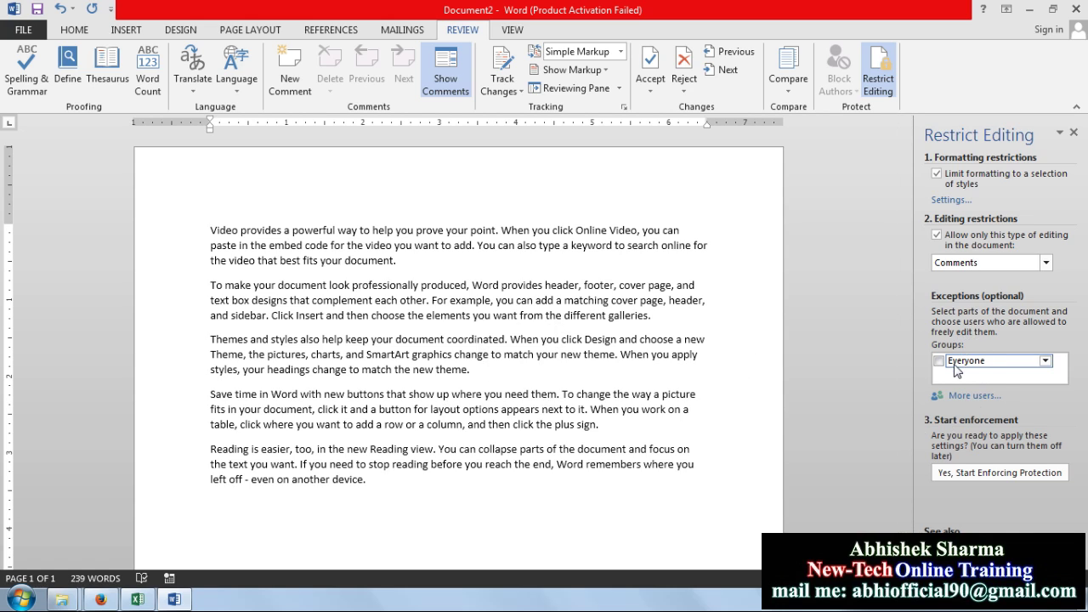
pyautogui.click(939, 362)
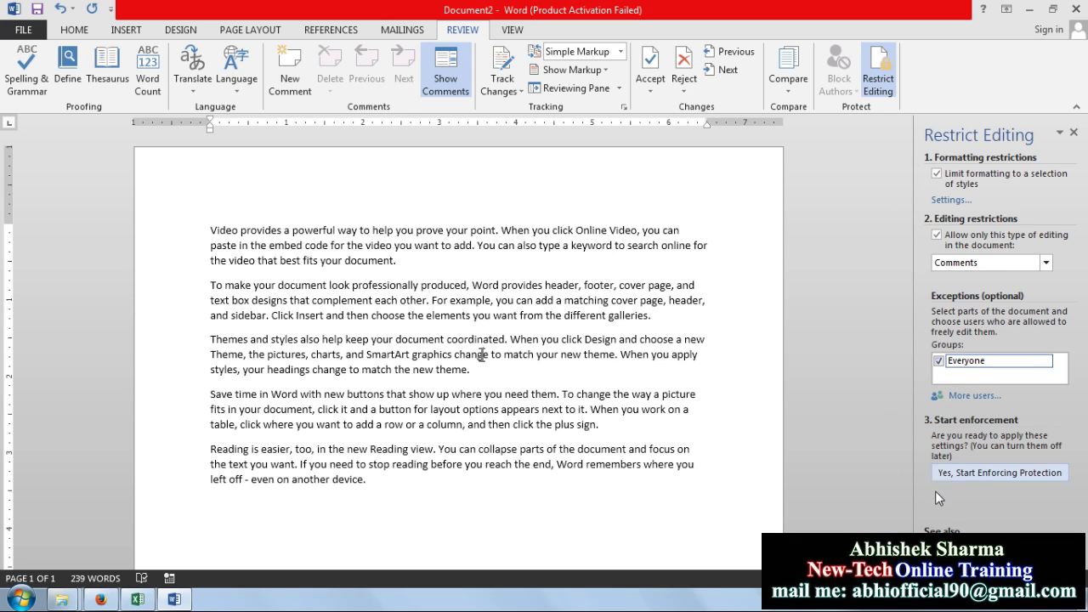
# Start enforcing protection with the Password method, entering and confirming the password
pyautogui.click(963, 476)
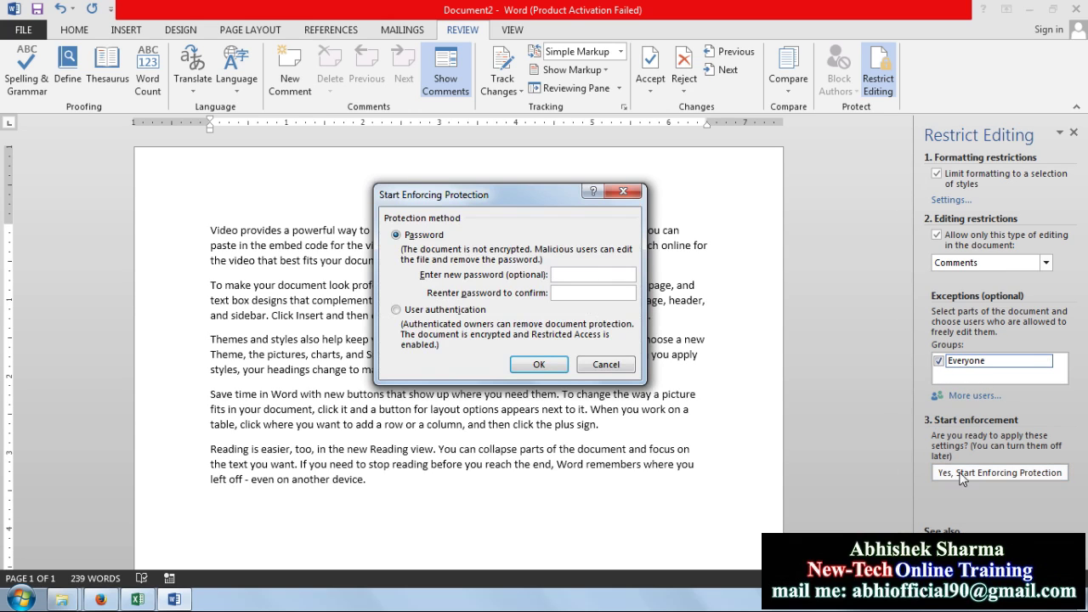
pyautogui.click(425, 311)
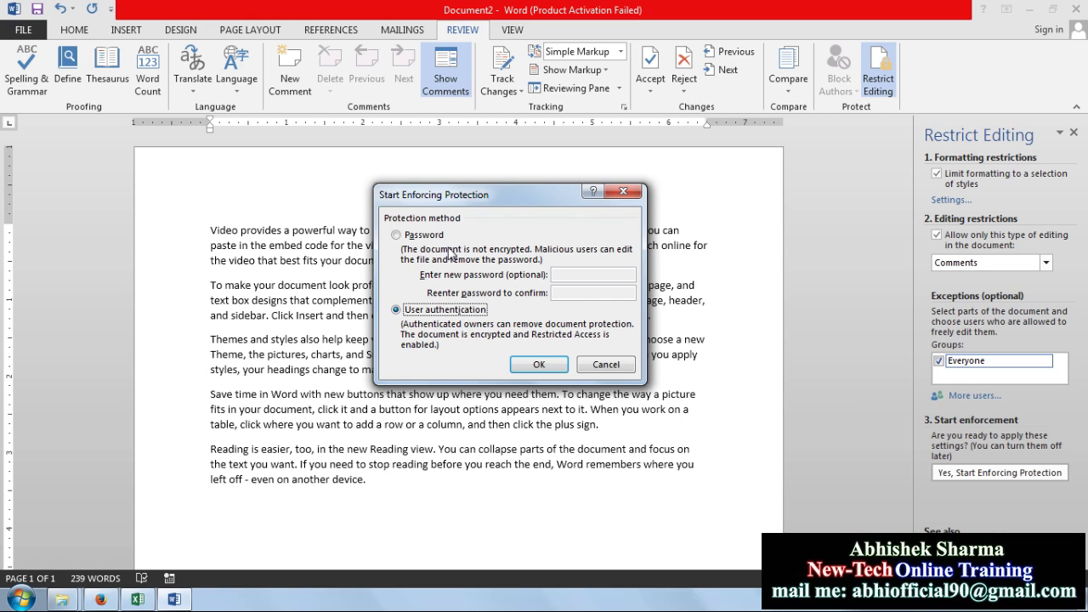
pyautogui.click(431, 237)
pyautogui.click(589, 274)
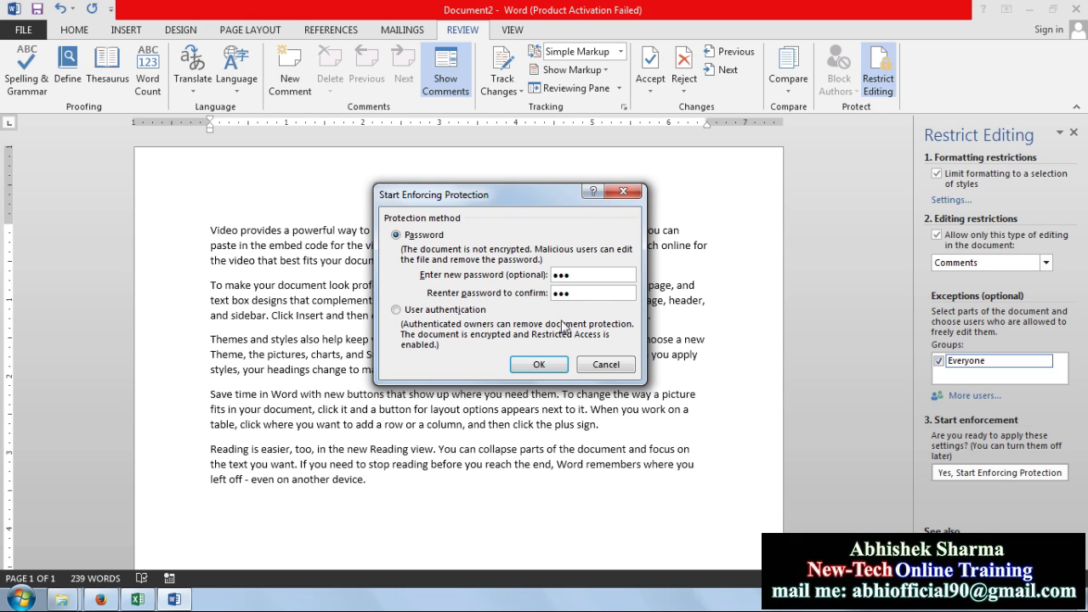
pyautogui.click(543, 366)
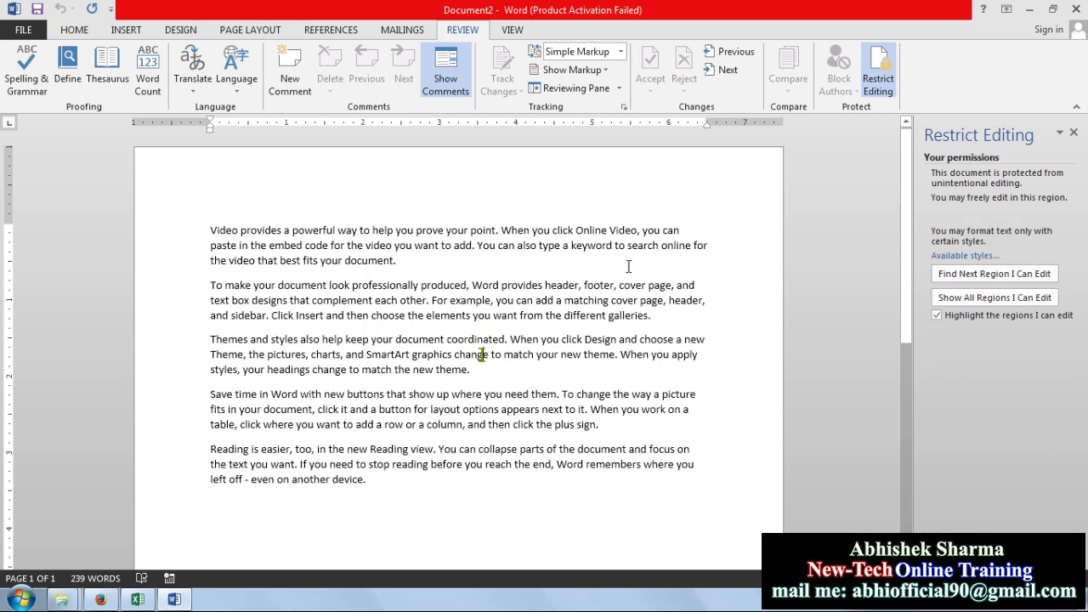
pyautogui.click(548, 245)
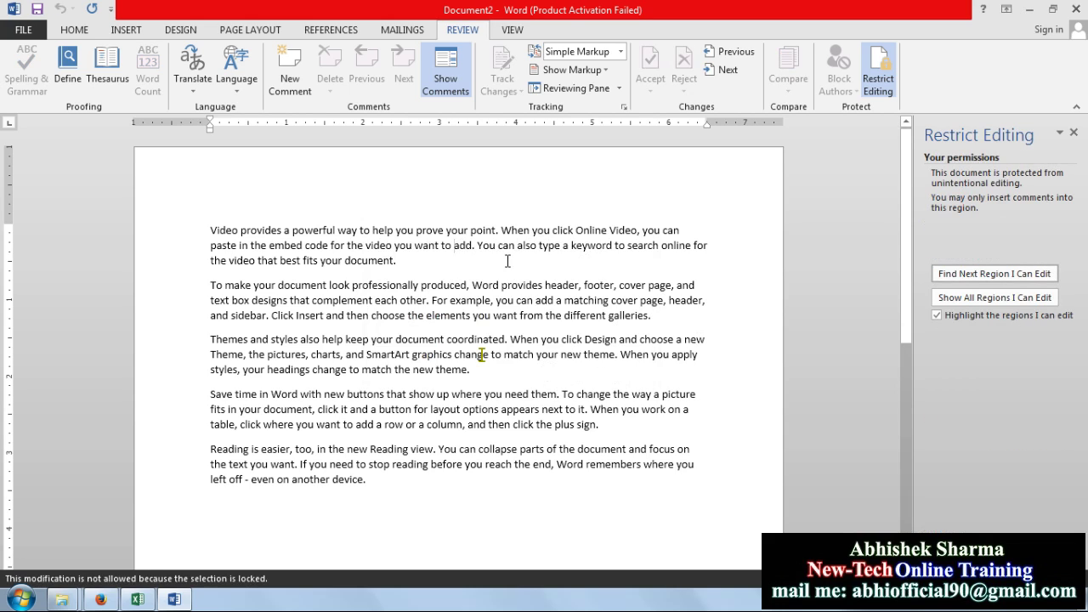
pyautogui.doubleClick(520, 285)
pyautogui.moveTo(449, 301); pyautogui.dragTo(502, 286)
pyautogui.moveTo(269, 246); pyautogui.dragTo(567, 339)
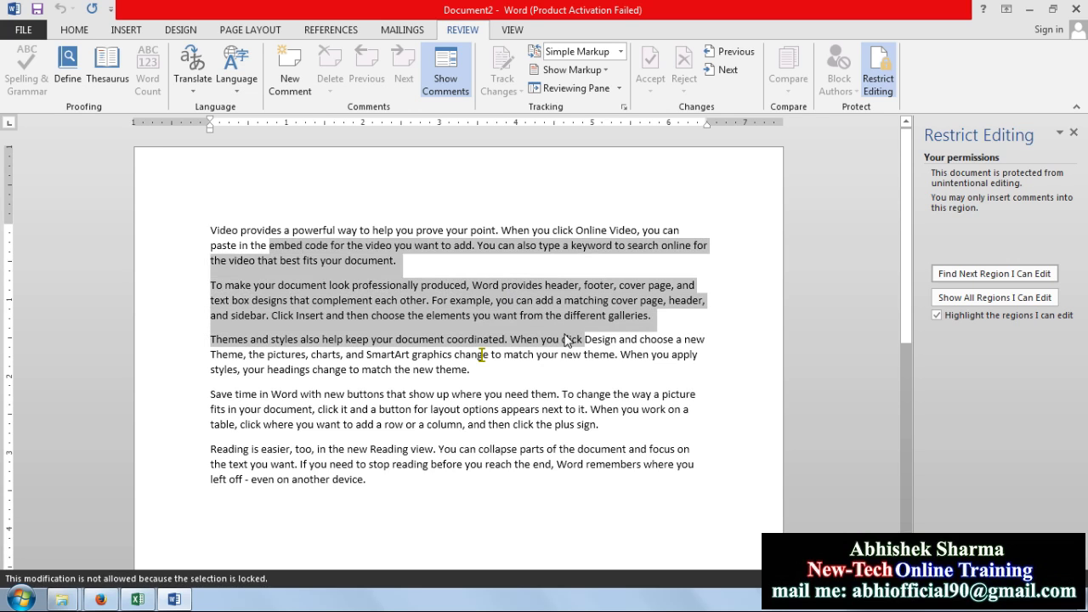
pyautogui.moveTo(412, 355); pyautogui.dragTo(639, 466)
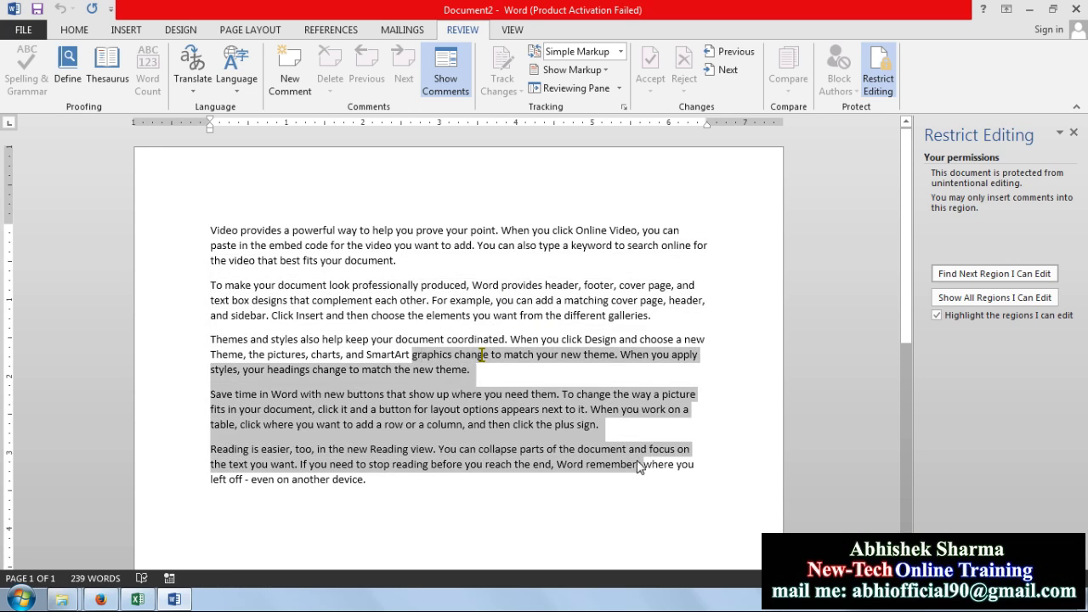
pyautogui.click(625, 361)
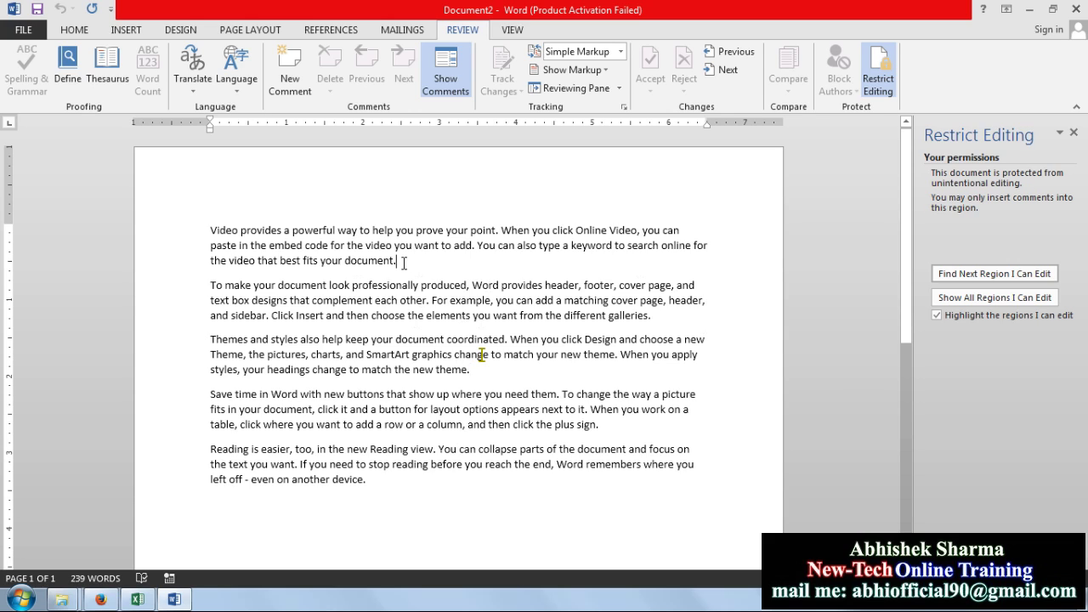
pyautogui.press('Delete')
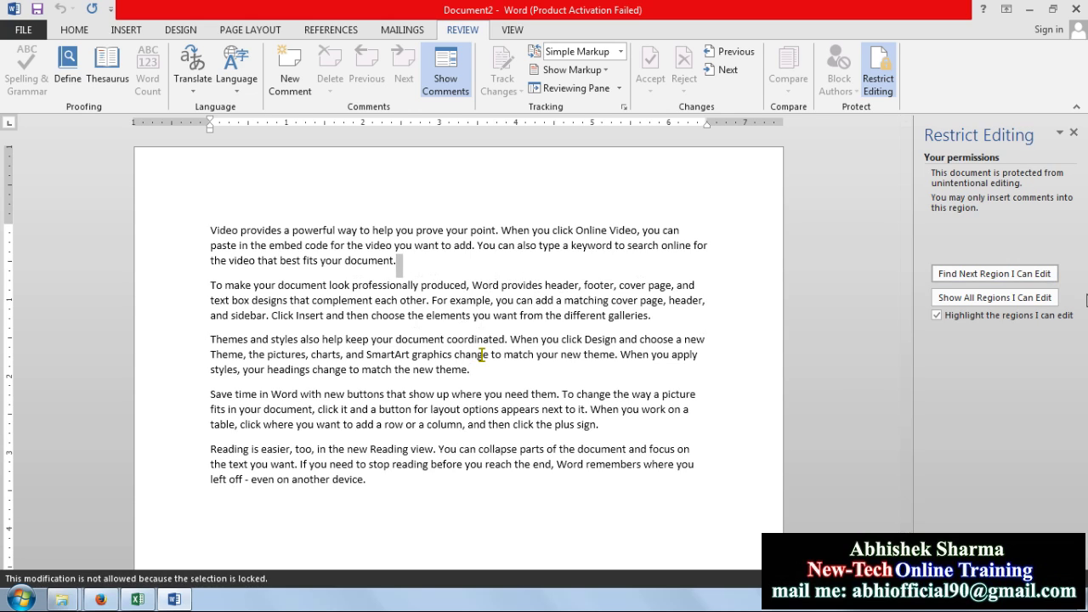